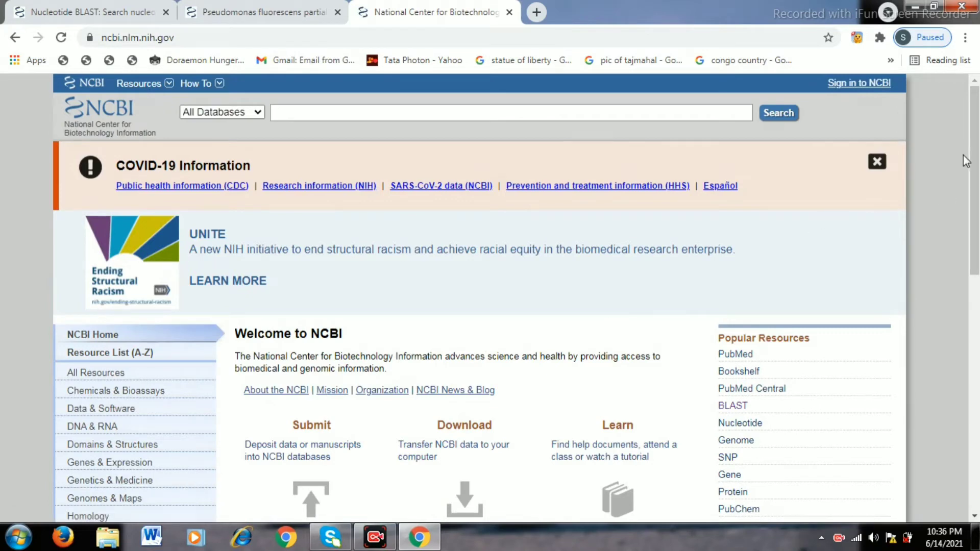
Open the Nucleotide BLAST search form from the NCBI home page's BLAST resource.
{"action": "scroll", "coordinate": [974, 156], "scroll_direction": "down", "scroll_amount": 3}
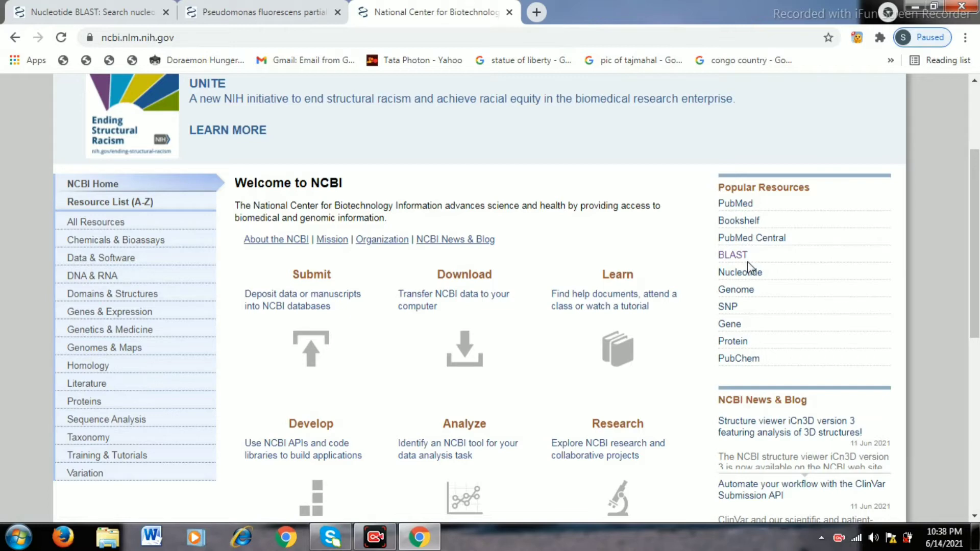
{"action": "left_click", "coordinate": [734, 265]}
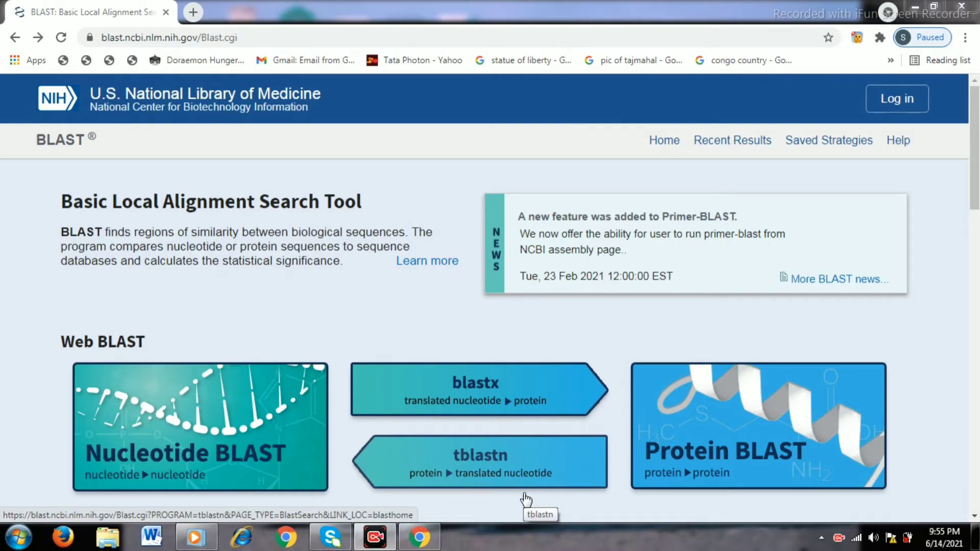
{"action": "left_click", "coordinate": [231, 462]}
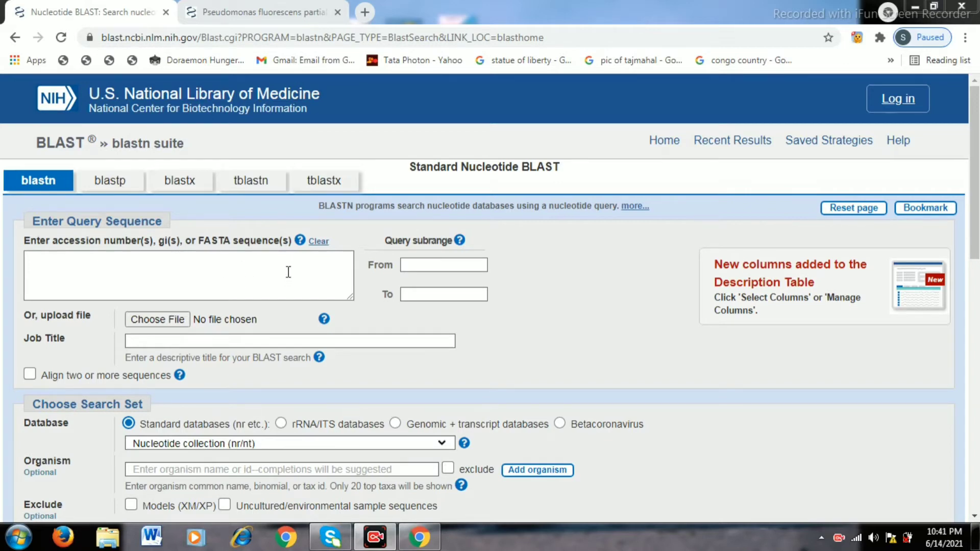
Display the GenBank record of the Pseudomonas fluorescens partial 16S rRNA gene, strain AGB-1, in FASTA format.
{"action": "left_click", "coordinate": [240, 10]}
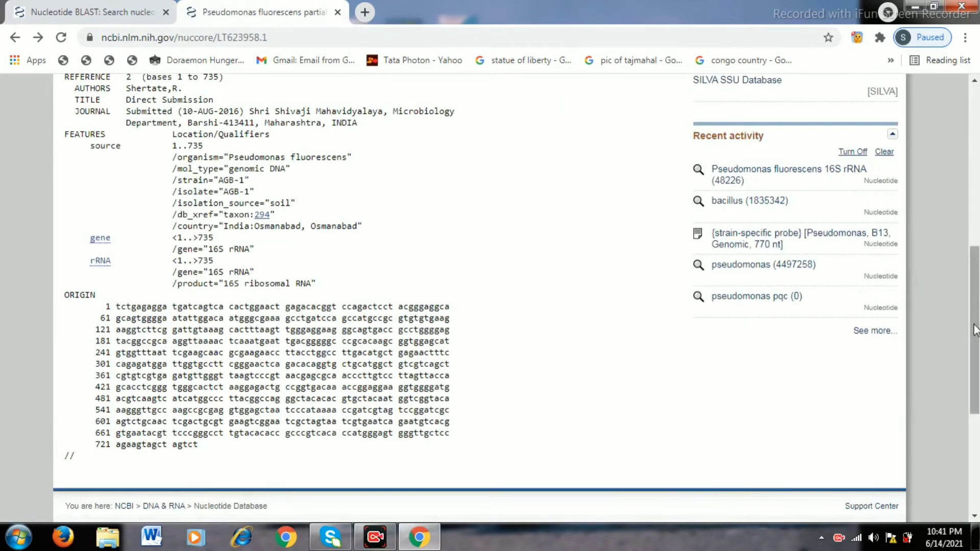
{"action": "left_click_drag", "start_coordinate": [975, 279], "coordinate": [975, 90]}
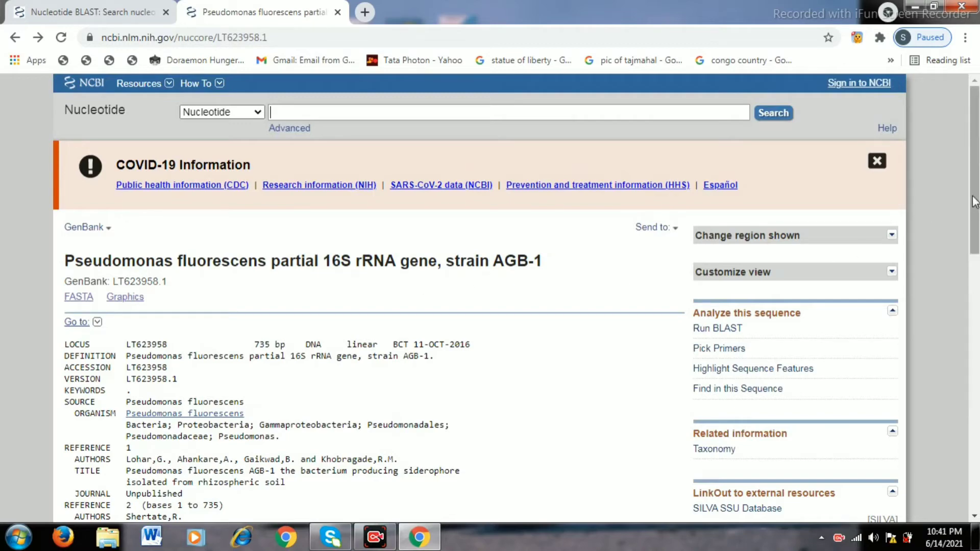
{"action": "left_click_drag", "start_coordinate": [975, 195], "coordinate": [975, 379]}
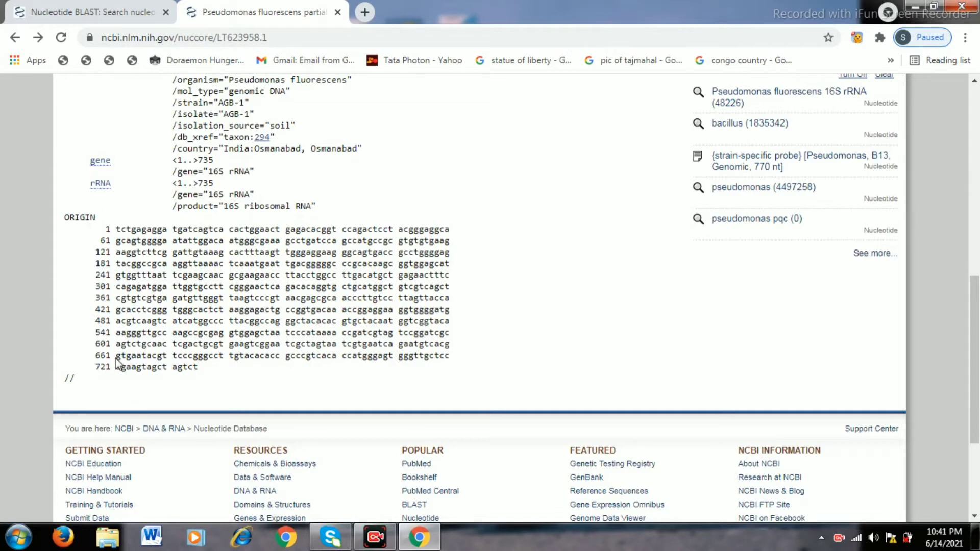
{"action": "left_click_drag", "start_coordinate": [974, 332], "coordinate": [974, 163]}
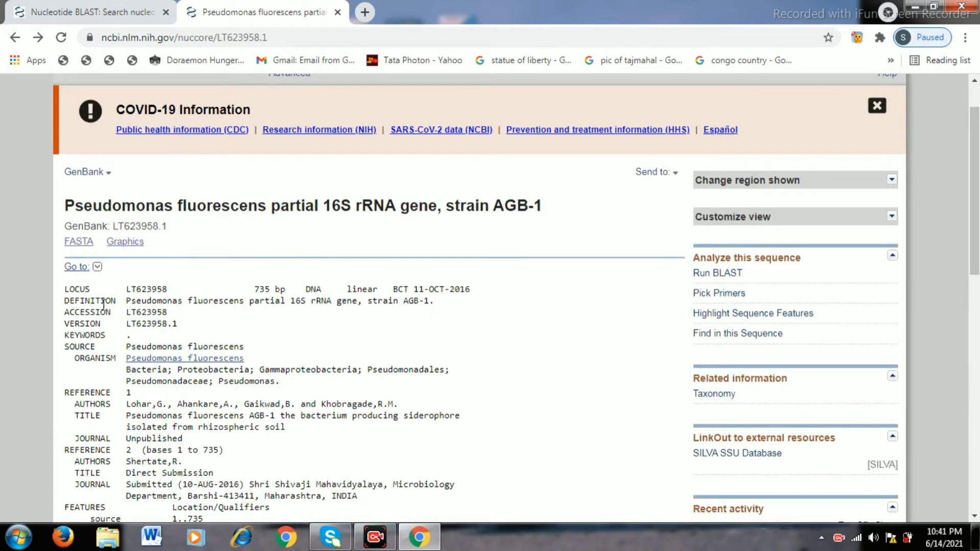
{"action": "left_click", "coordinate": [80, 246]}
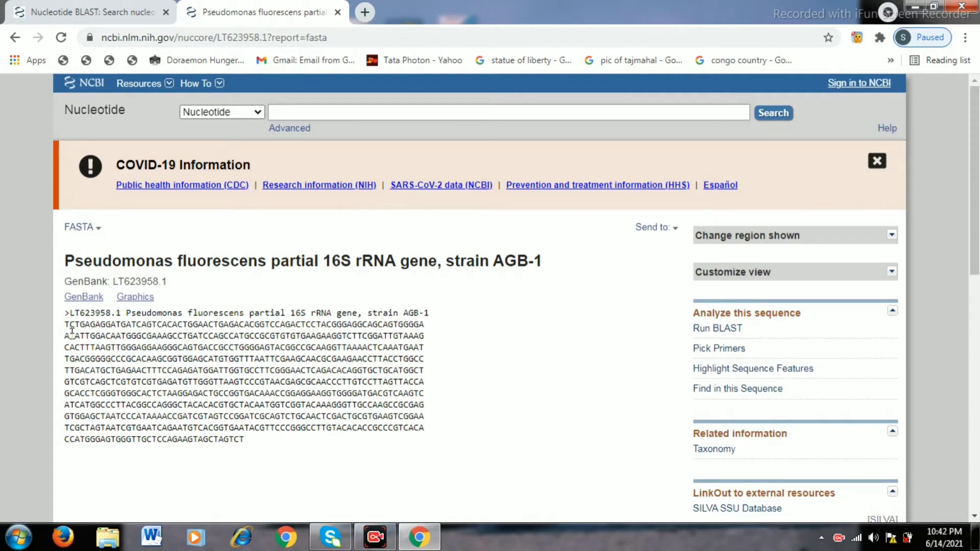
Copy the full nucleotide sequence without its header line and paste it as the query sequence of the blastn form.
{"action": "left_click_drag", "start_coordinate": [67, 325], "coordinate": [268, 448]}
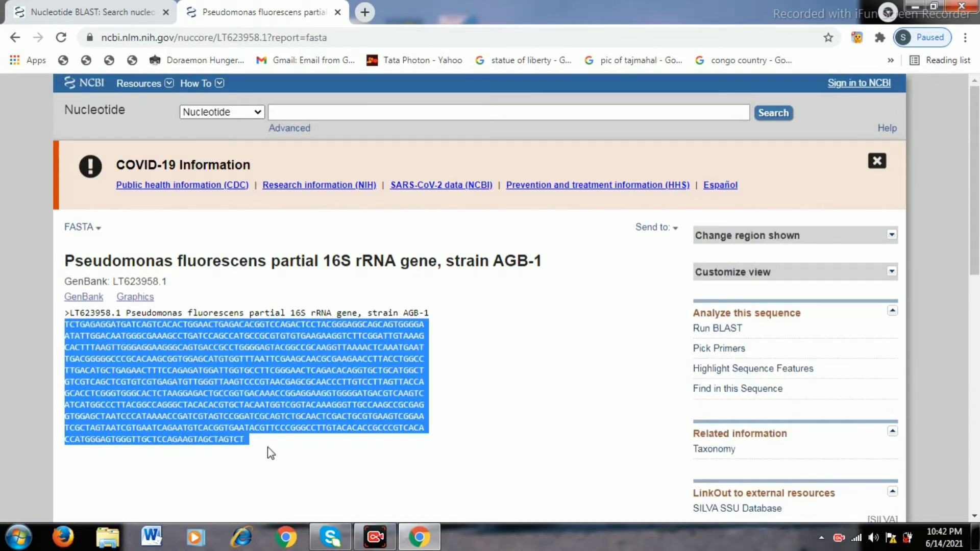
{"action": "right_click", "coordinate": [216, 409]}
{"action": "left_click", "coordinate": [234, 421]}
{"action": "left_click", "coordinate": [82, 11]}
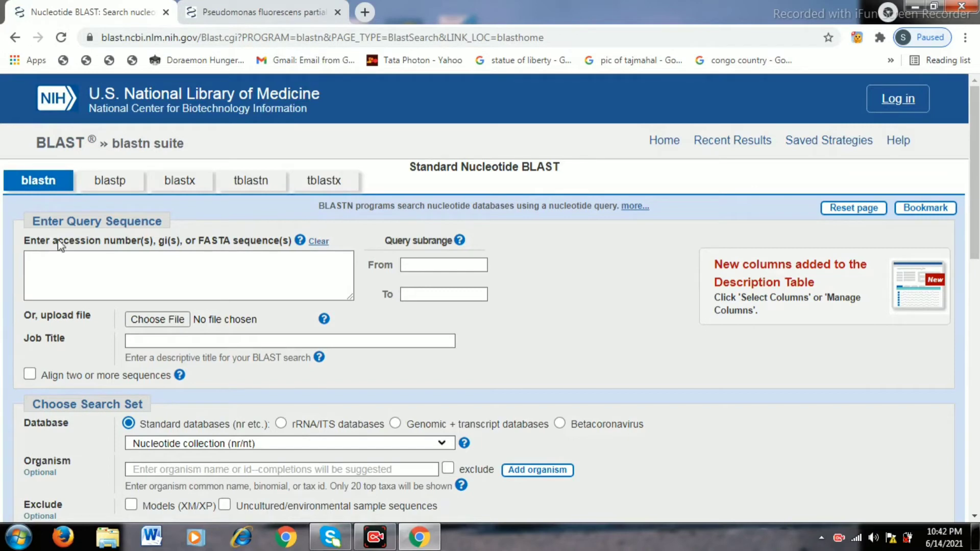
{"action": "left_click", "coordinate": [29, 262]}
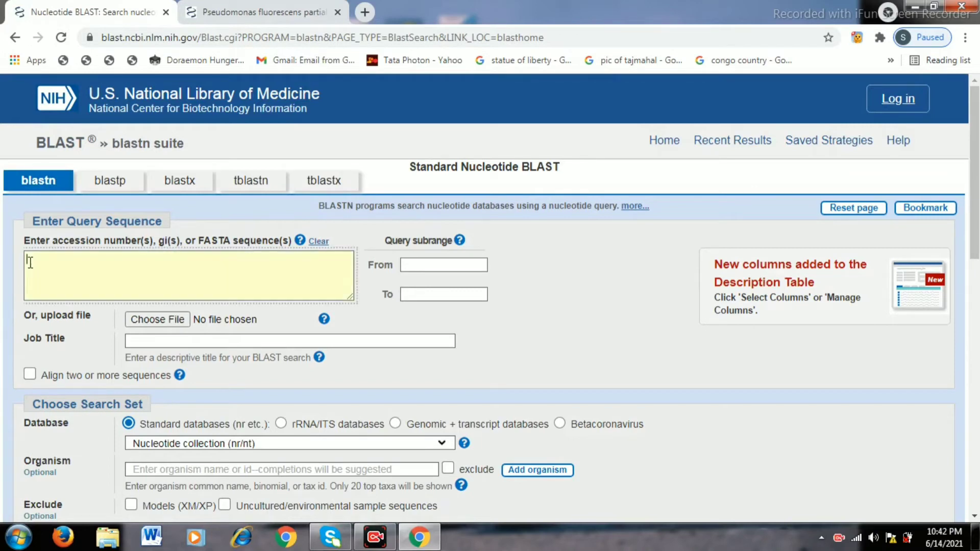
{"action": "right_click", "coordinate": [30, 263]}
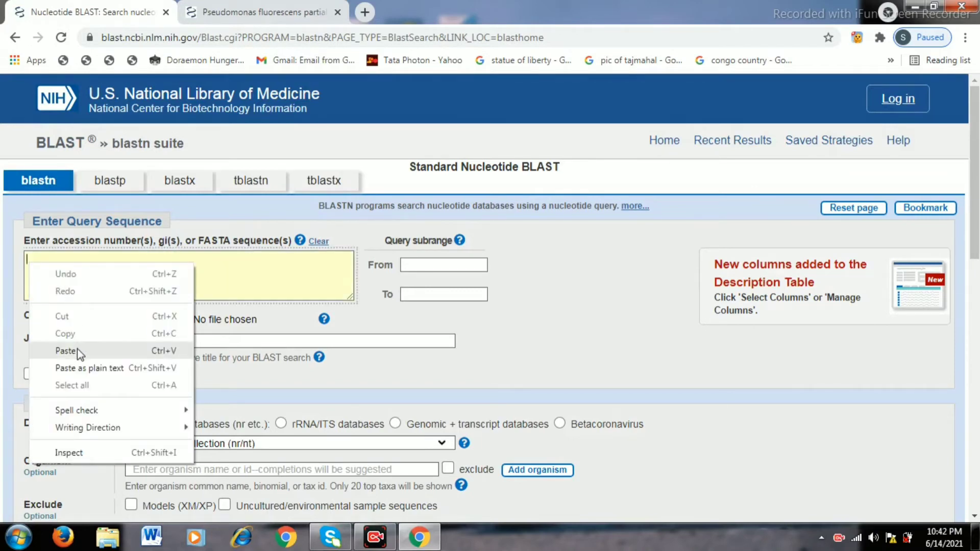
{"action": "left_click", "coordinate": [77, 349]}
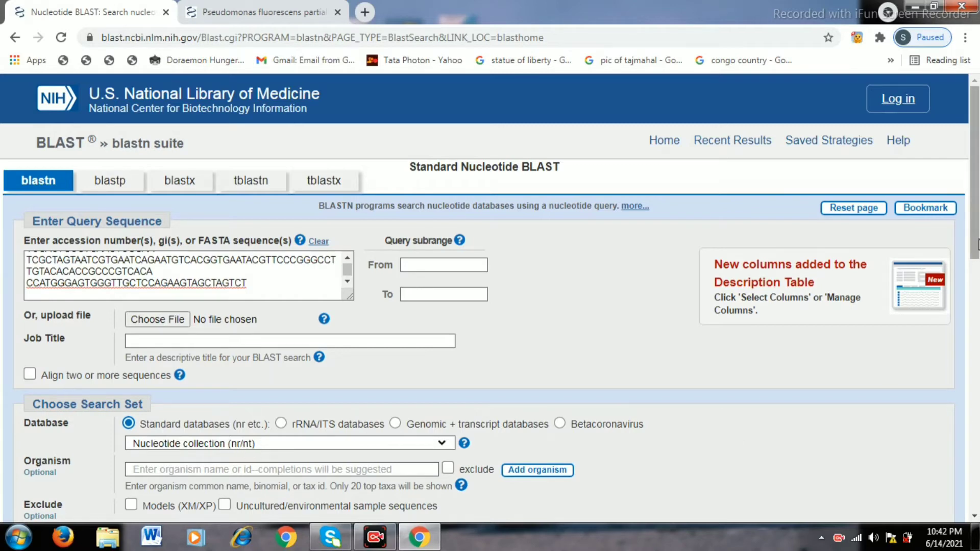
Run the BLAST search against the Nucleotide collection (nr/nt), optimized for highly similar sequences (megablast).
{"action": "left_click_drag", "start_coordinate": [977, 244], "coordinate": [976, 313]}
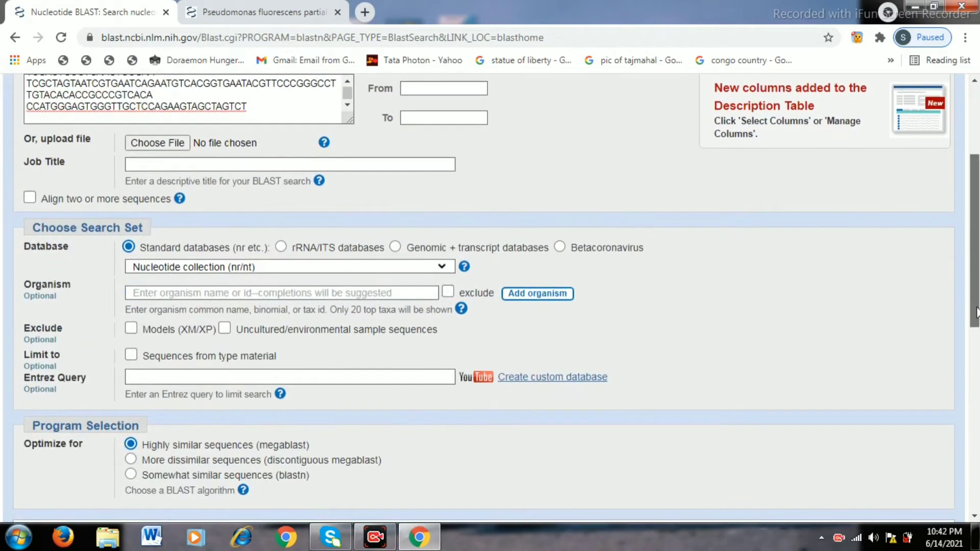
{"action": "scroll", "coordinate": [262, 381], "scroll_direction": "down", "scroll_amount": 2}
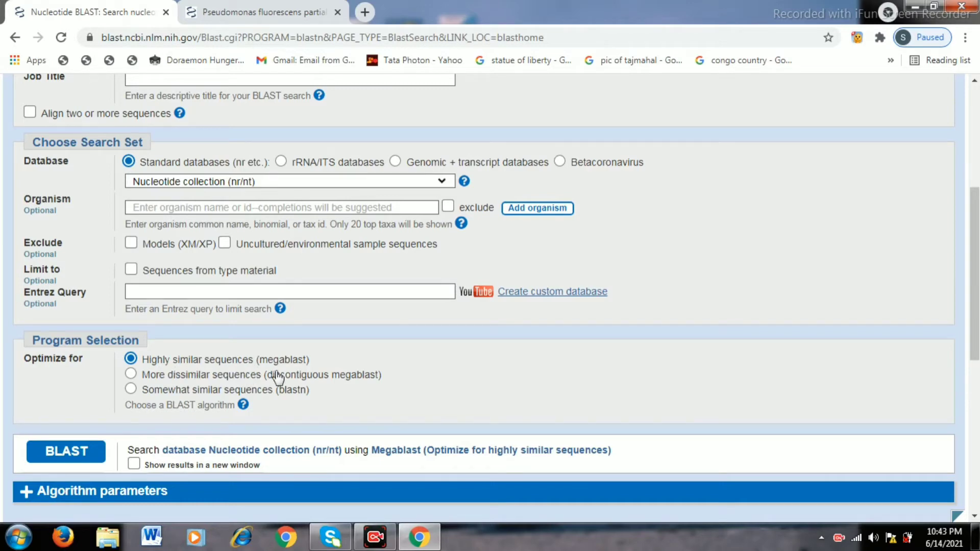
{"action": "left_click", "coordinate": [78, 456]}
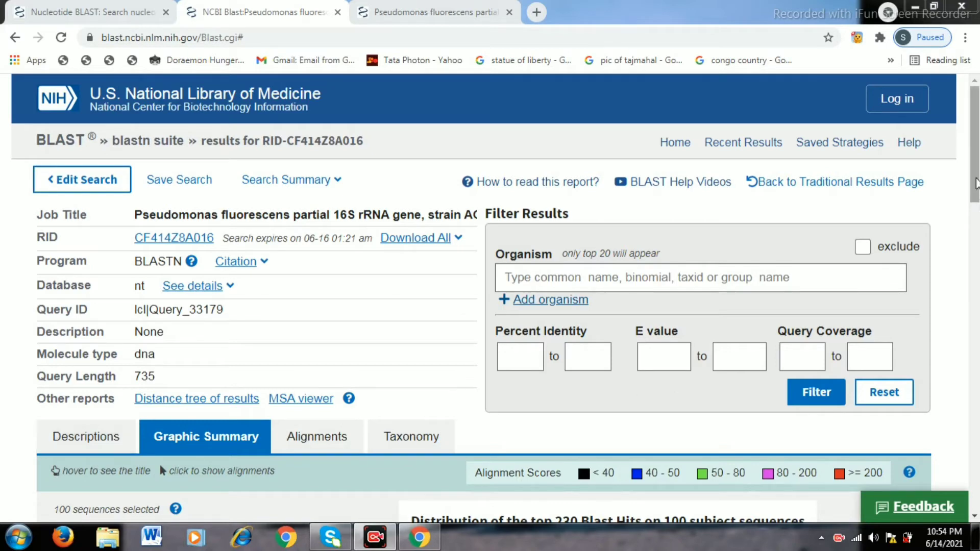
Examine the graphic summary of the BLAST hits' distribution along the query and its alignment score colours.
{"action": "scroll", "coordinate": [975, 183], "scroll_direction": "down", "scroll_amount": 5}
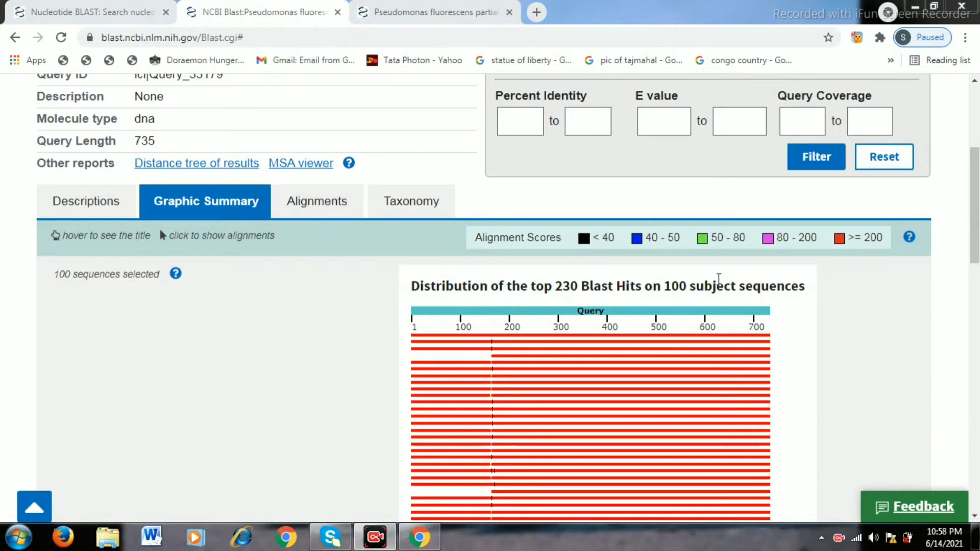
{"action": "left_click_drag", "start_coordinate": [975, 219], "coordinate": [975, 248]}
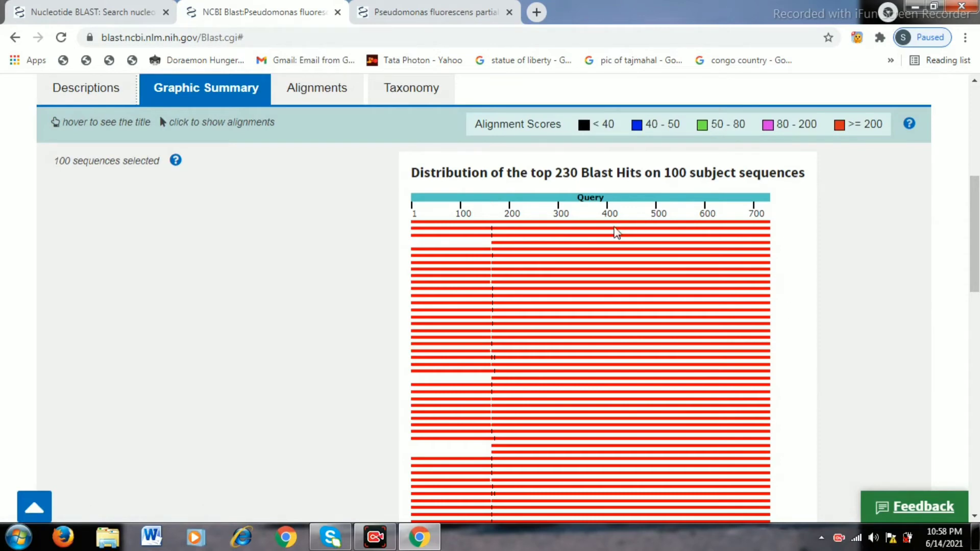
{"action": "mouse_move", "coordinate": [648, 229]}
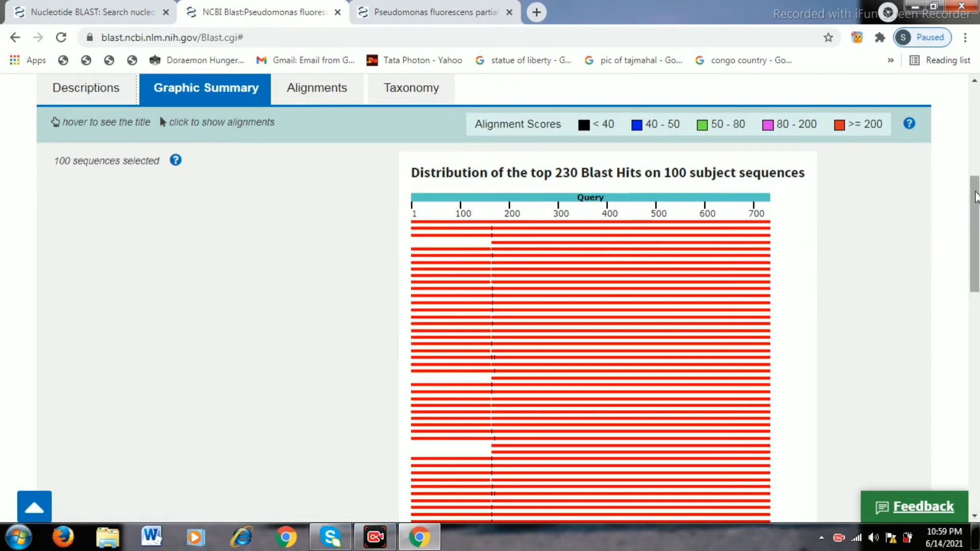
Show the descriptions table and review the scores, query cover, E values and percent identities of the hits.
{"action": "left_click_drag", "start_coordinate": [977, 194], "coordinate": [975, 174]}
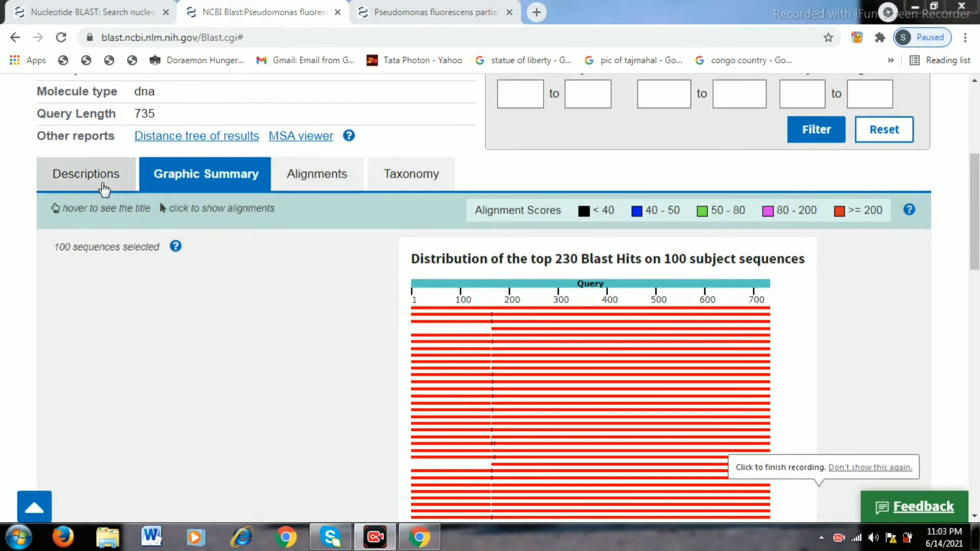
{"action": "left_click", "coordinate": [101, 189]}
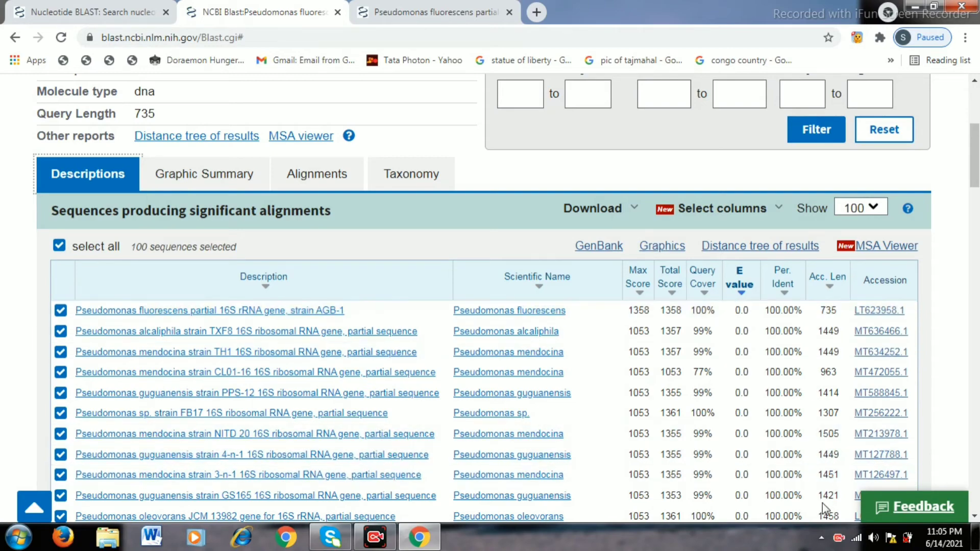
{"action": "scroll", "coordinate": [781, 247], "scroll_direction": "down", "scroll_amount": 1}
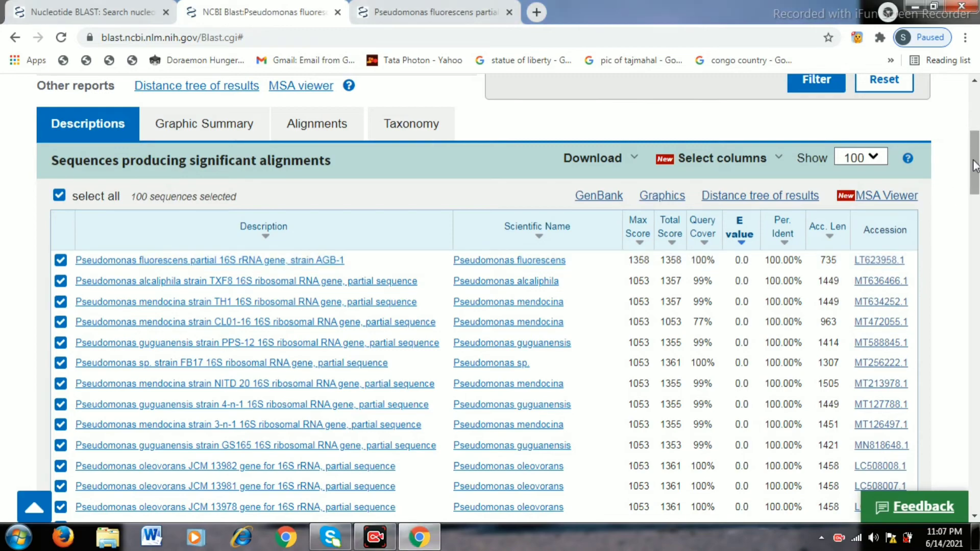
{"action": "left_click_drag", "start_coordinate": [974, 163], "coordinate": [974, 243]}
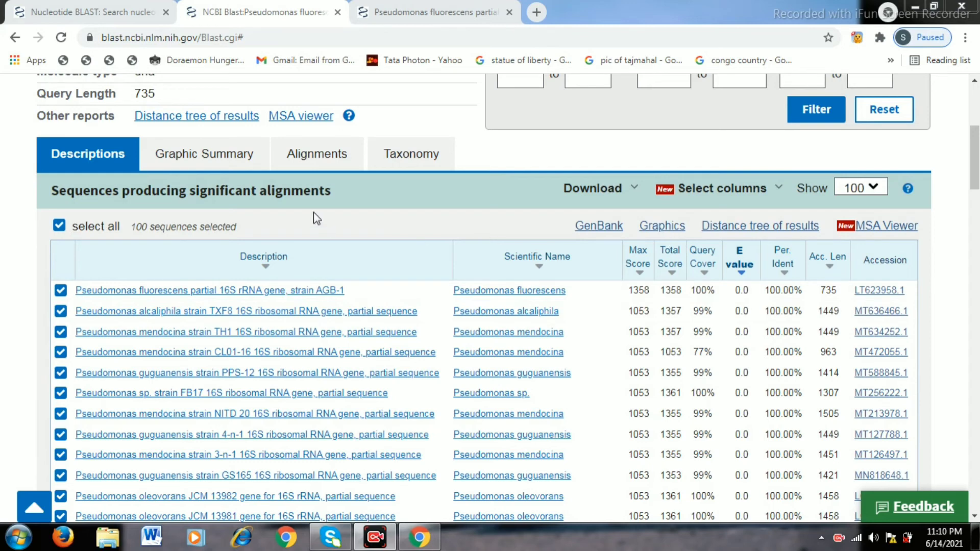
Show the pairwise alignments and compare the query with the first two subject sequences.
{"action": "left_click", "coordinate": [308, 166]}
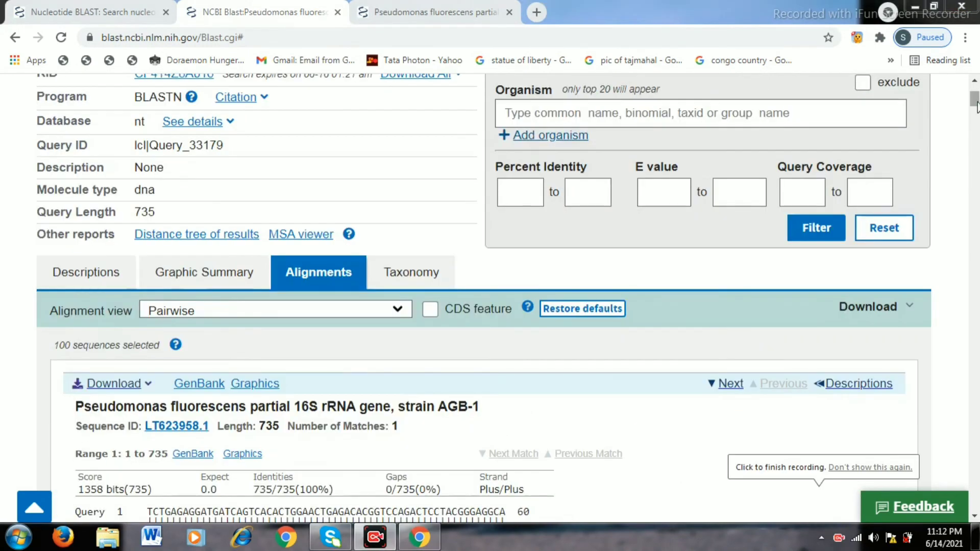
{"action": "left_click_drag", "start_coordinate": [977, 108], "coordinate": [977, 141]}
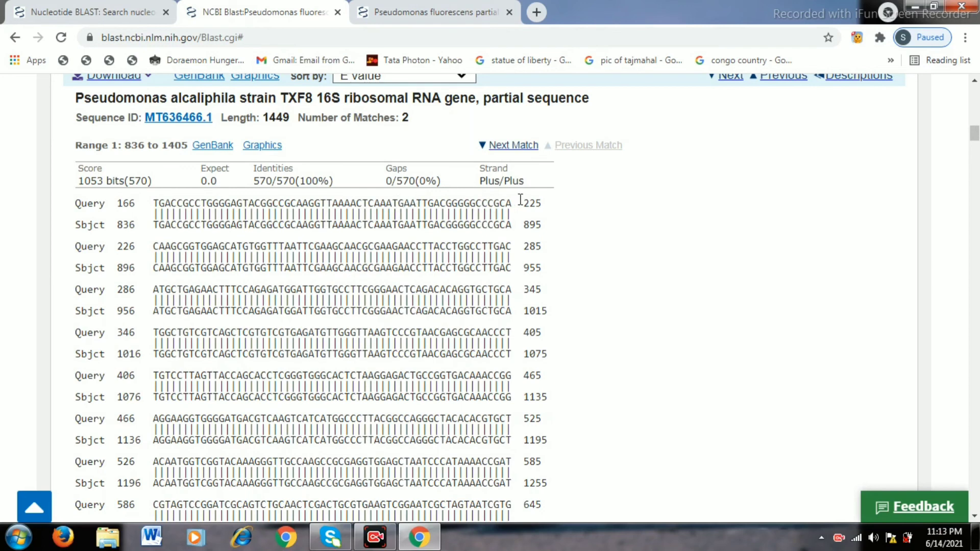
{"action": "left_click_drag", "start_coordinate": [975, 134], "coordinate": [977, 109]}
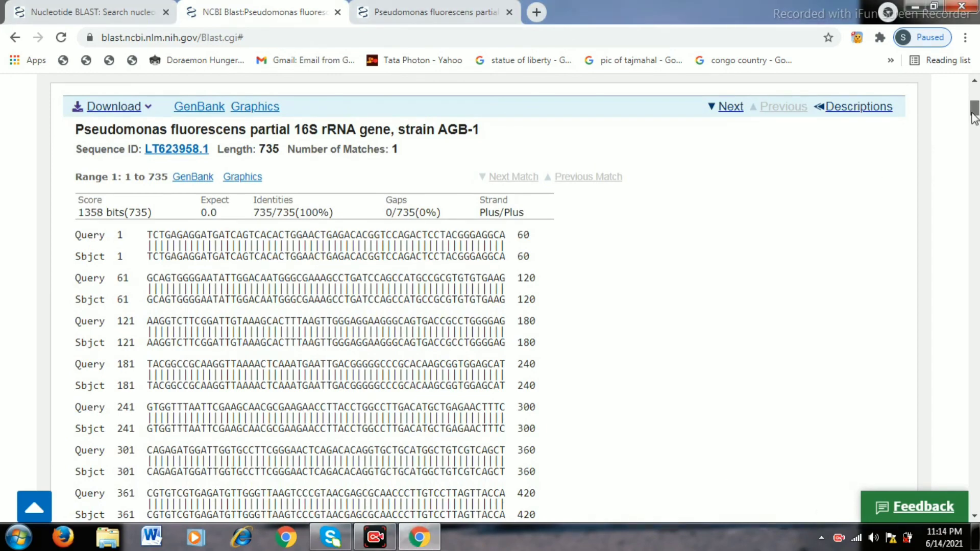
Return to the descriptions table, deselect all sequences and select only the first five hits, AGB-1 through PPS-12.
{"action": "left_click_drag", "start_coordinate": [974, 118], "coordinate": [976, 109]}
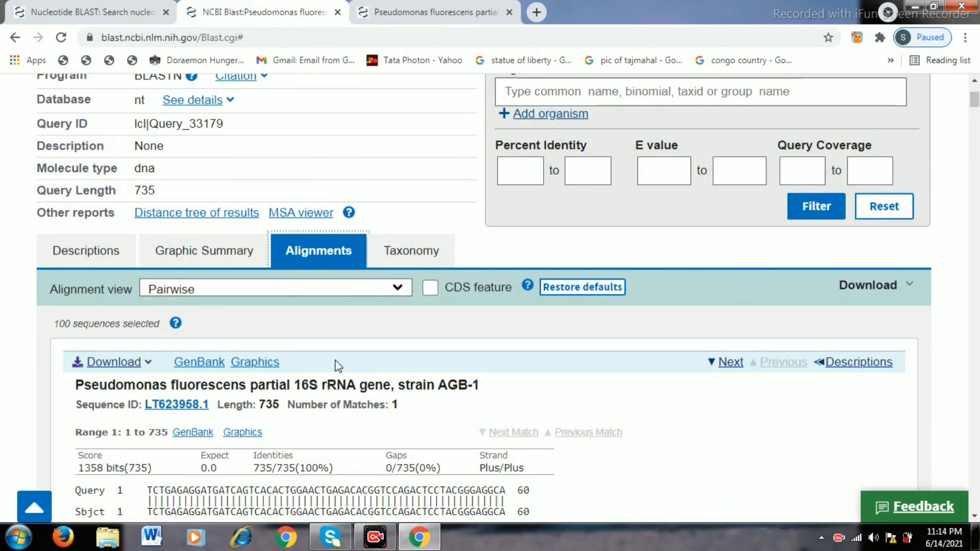
{"action": "left_click", "coordinate": [93, 265]}
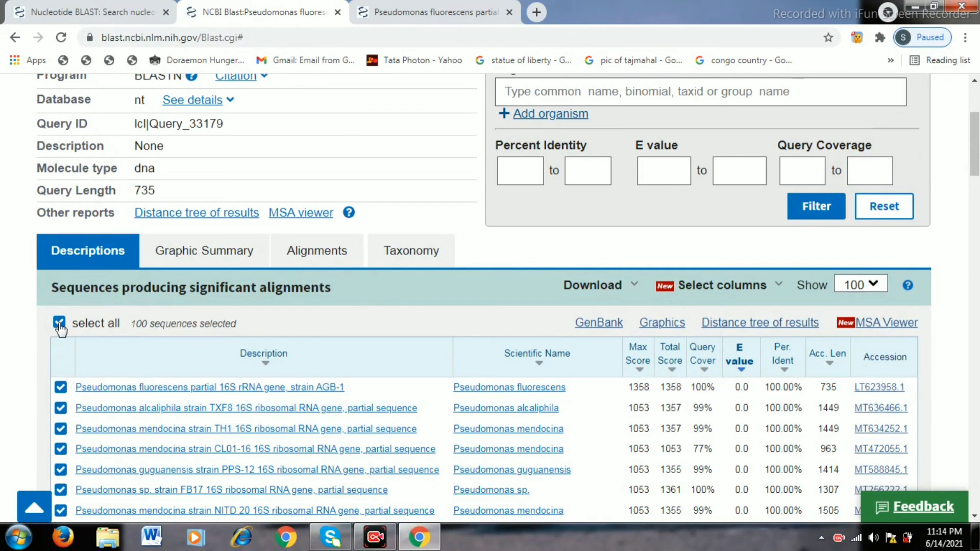
{"action": "left_click", "coordinate": [59, 323]}
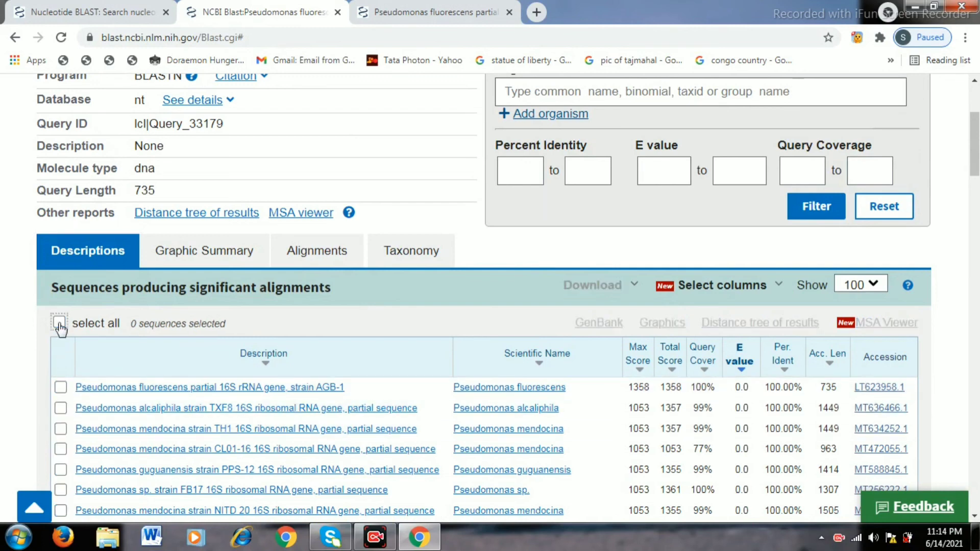
{"action": "left_click", "coordinate": [61, 389]}
{"action": "left_click", "coordinate": [60, 408]}
{"action": "left_click", "coordinate": [61, 428]}
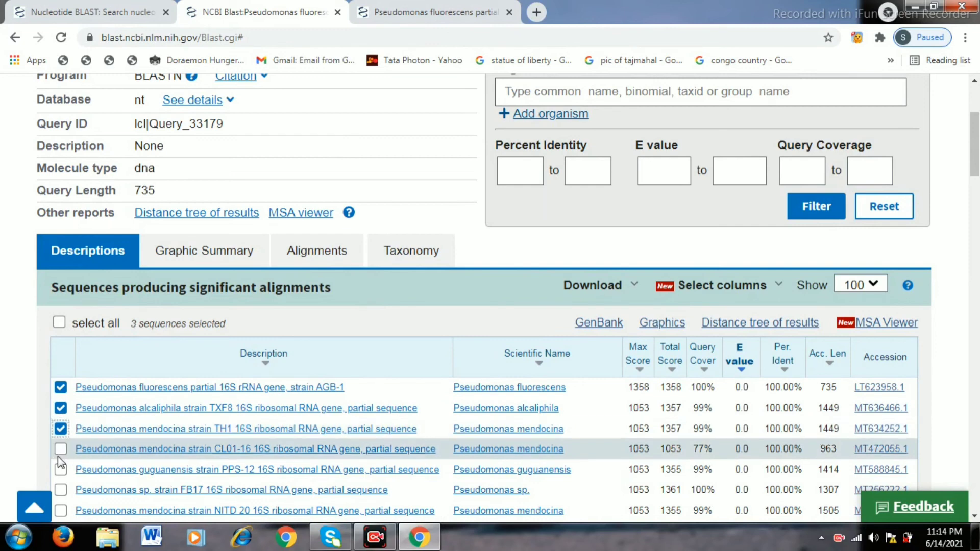
{"action": "left_click", "coordinate": [60, 449]}
{"action": "left_click", "coordinate": [61, 470]}
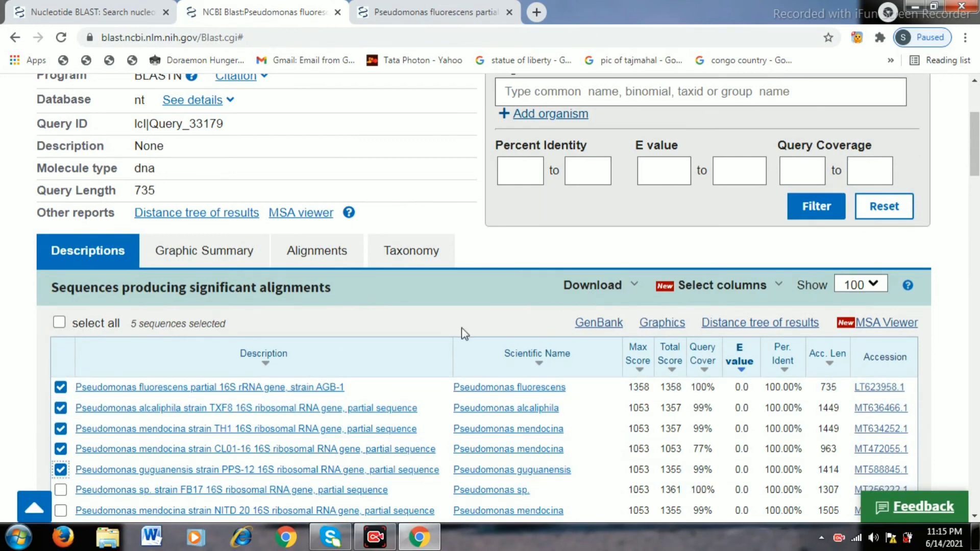
Download the five selected hits as FASTA (aligned sequences).
{"action": "left_click", "coordinate": [622, 292]}
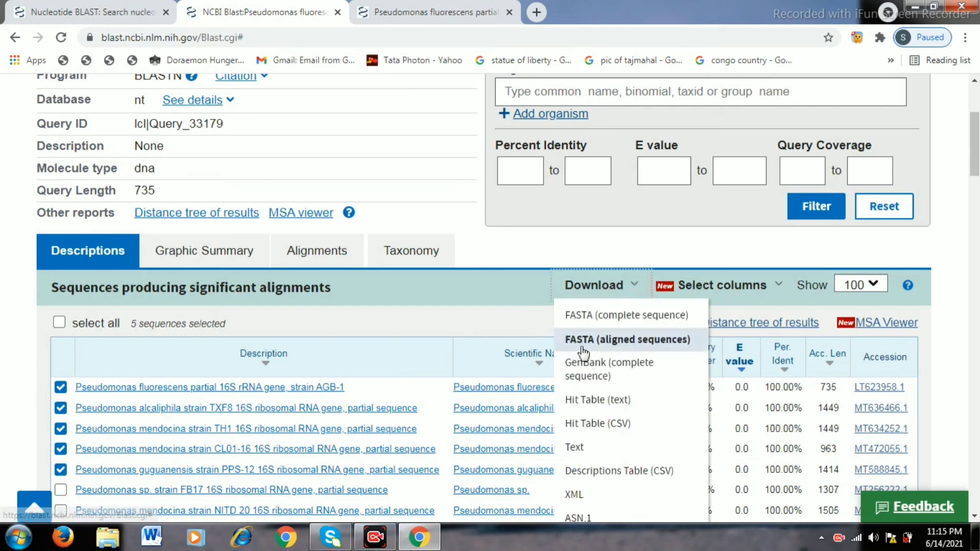
{"action": "left_click", "coordinate": [646, 342]}
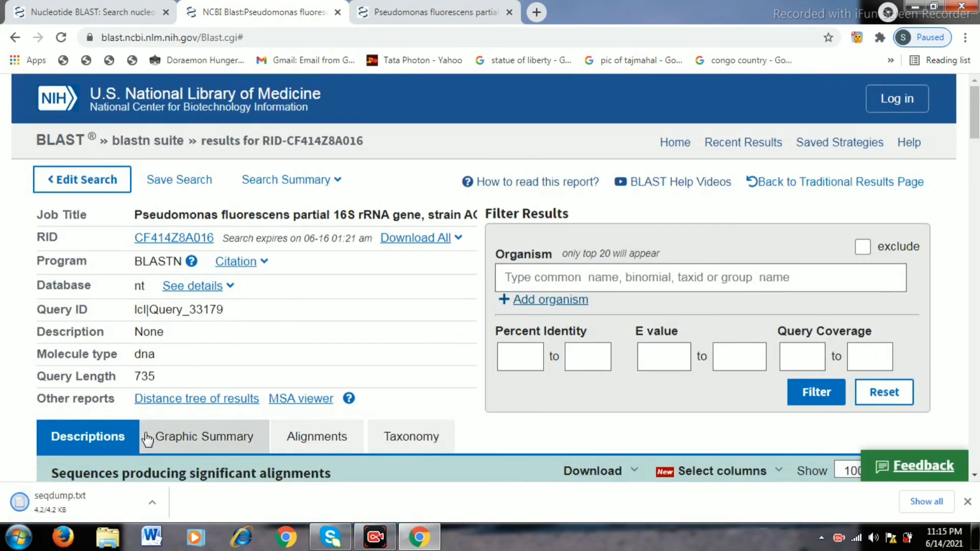
Open the downloaded seqdump.txt file to review its aligned FASTA sequences, and close it again.
{"action": "left_click", "coordinate": [124, 505]}
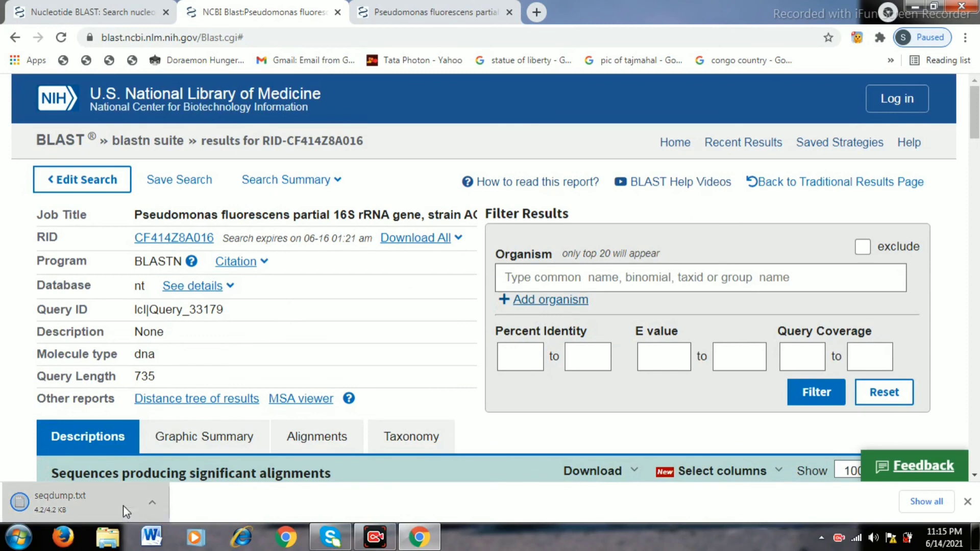
{"action": "left_click", "coordinate": [151, 505]}
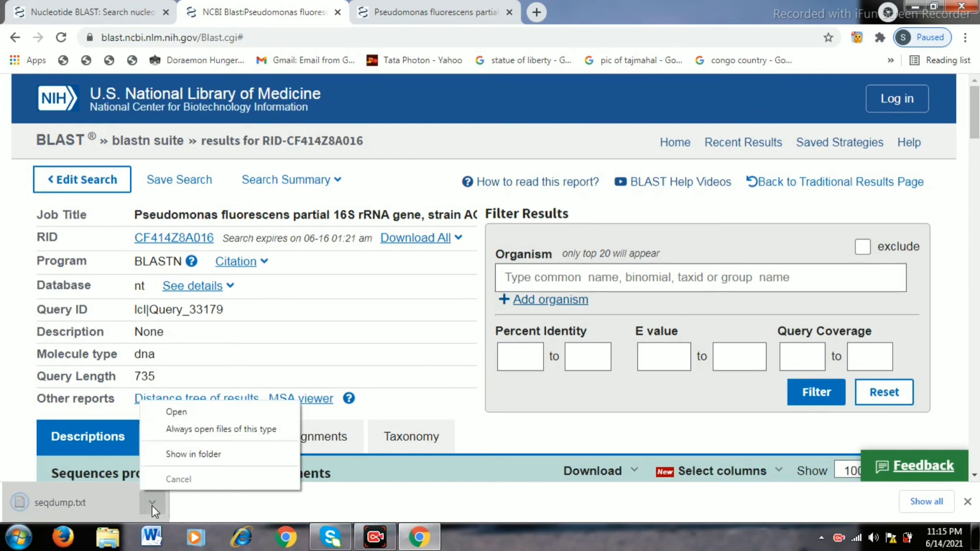
{"action": "left_click", "coordinate": [210, 411]}
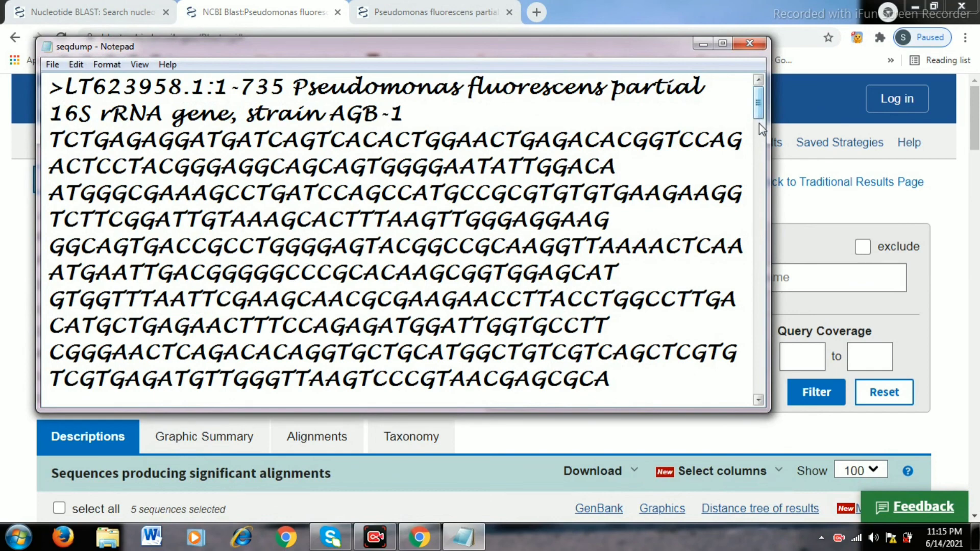
{"action": "left_click_drag", "start_coordinate": [761, 102], "coordinate": [760, 153]}
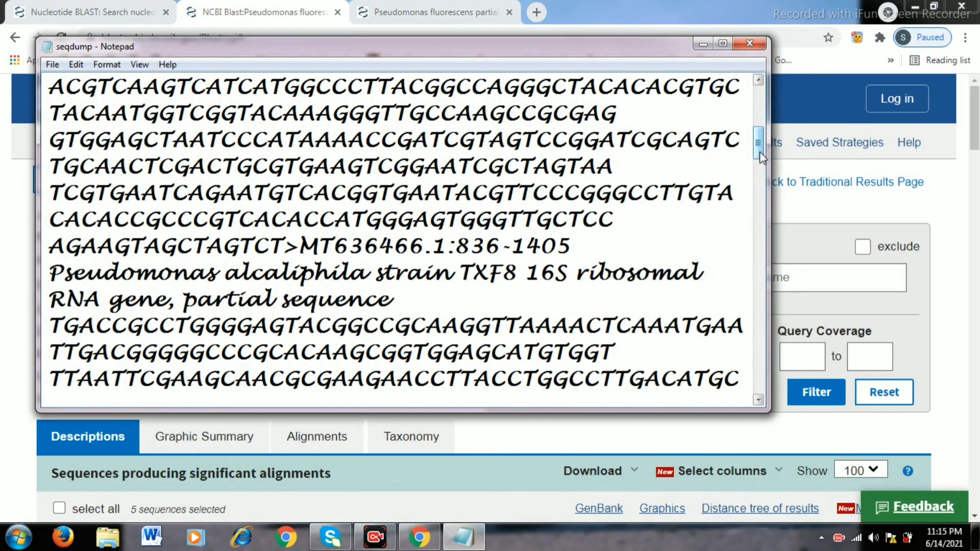
{"action": "left_click", "coordinate": [744, 42]}
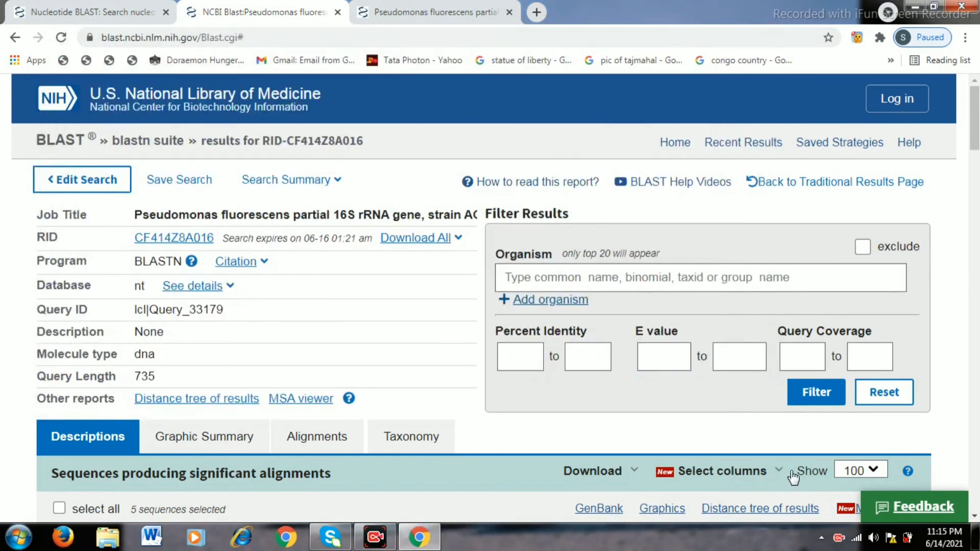
Show the taxonomy lineage report for the selected sequences and review the organisms, scores and number of hits.
{"action": "scroll", "coordinate": [820, 506], "scroll_direction": "down", "scroll_amount": 3}
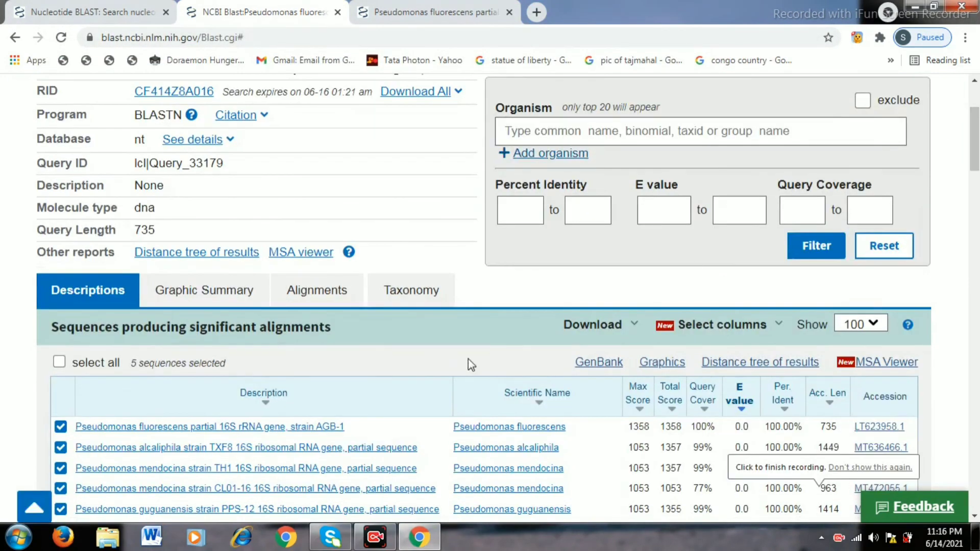
{"action": "left_click", "coordinate": [413, 295]}
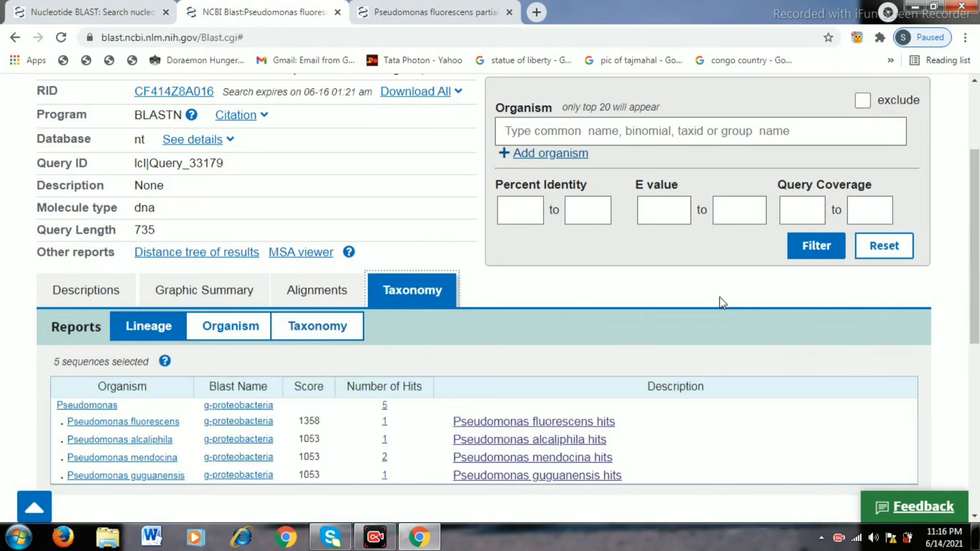
{"action": "scroll", "coordinate": [974, 175], "scroll_direction": "down", "scroll_amount": 3}
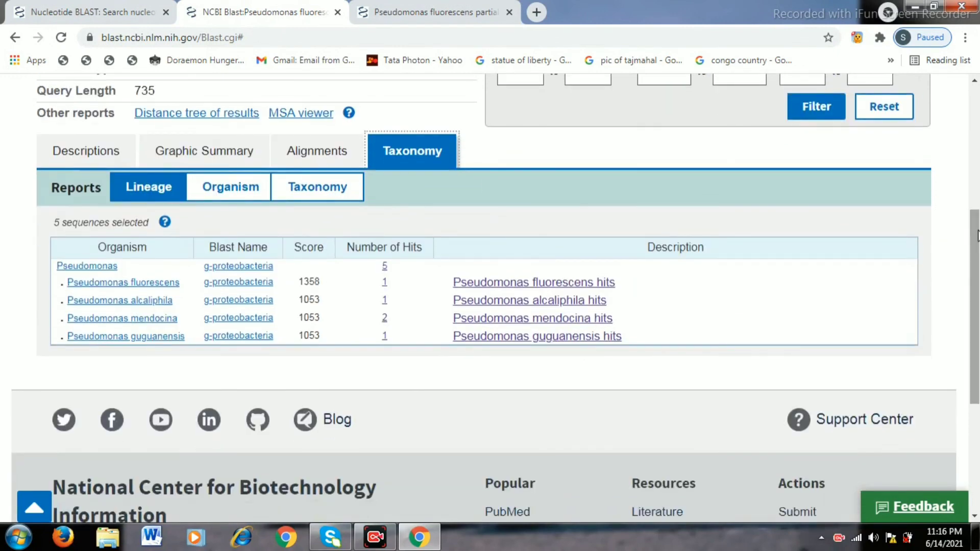